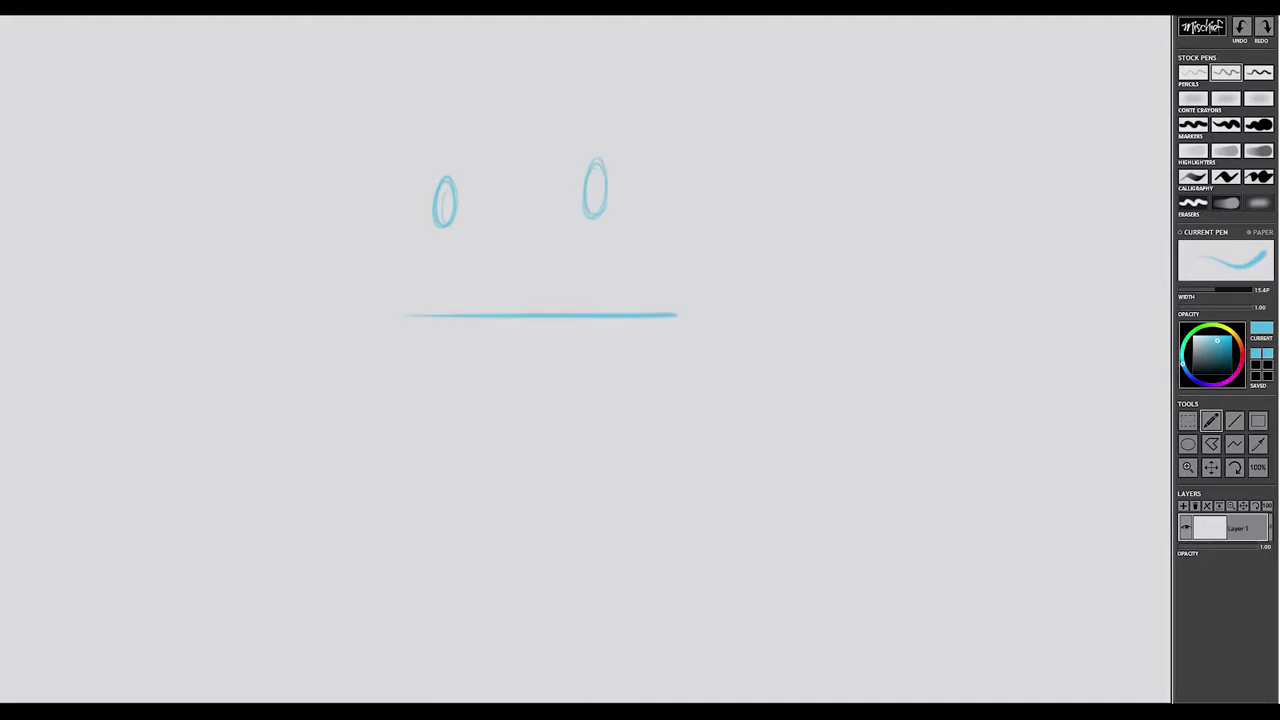
Draw the second short nostril stroke beside the first in blue pencil
{"action": "left_click_drag", "start_coordinate": [529, 259], "coordinate": [524, 276]}
Try the tongue's right and left curves below the mouth, undoing each stroke
{"action": "left_click_drag", "start_coordinate": [648, 318], "coordinate": [696, 416]}
{"action": "key", "text": "ctrl+z"}
{"action": "left_click_drag", "start_coordinate": [616, 340], "coordinate": [678, 454]}
{"action": "key", "text": "ctrl+z"}
{"action": "key", "text": "ctrl+z"}
{"action": "key", "text": "ctrl+z"}
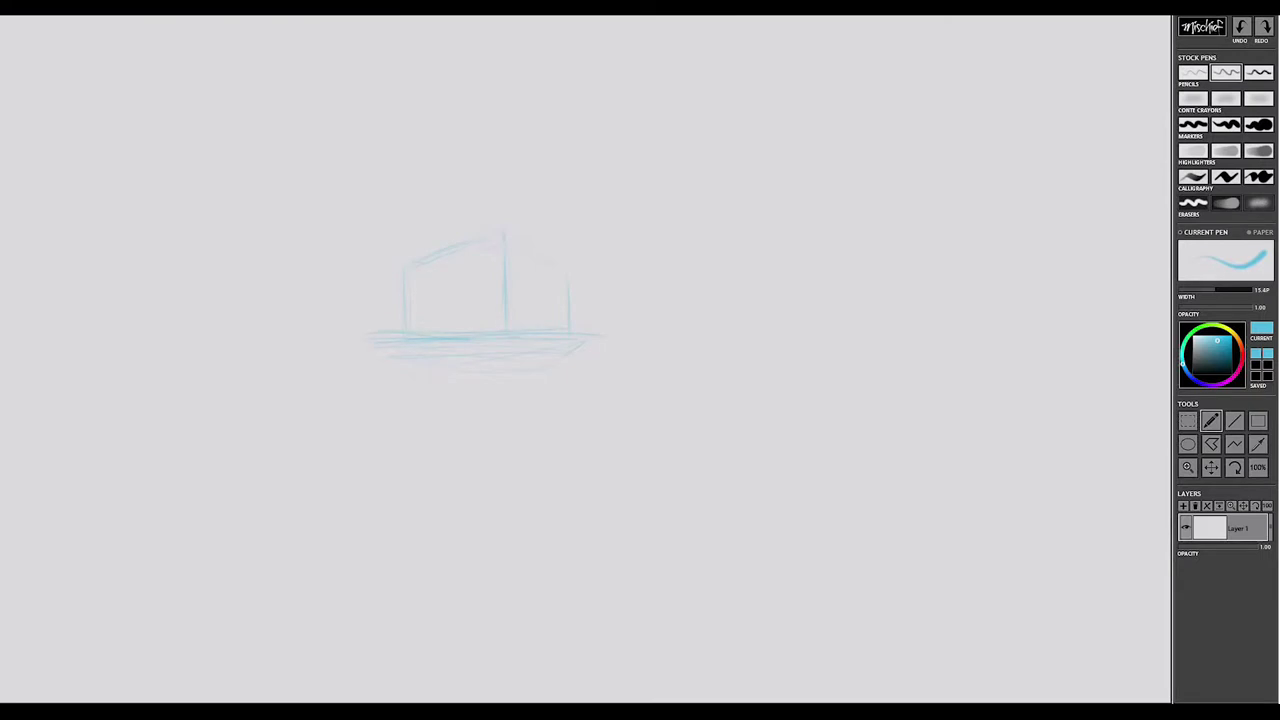
Reinforce the tray's top edge and underside, and start the hand below the tray
{"action": "left_click_drag", "start_coordinate": [570, 329], "coordinate": [634, 325]}
{"action": "left_click_drag", "start_coordinate": [554, 355], "coordinate": [496, 355]}
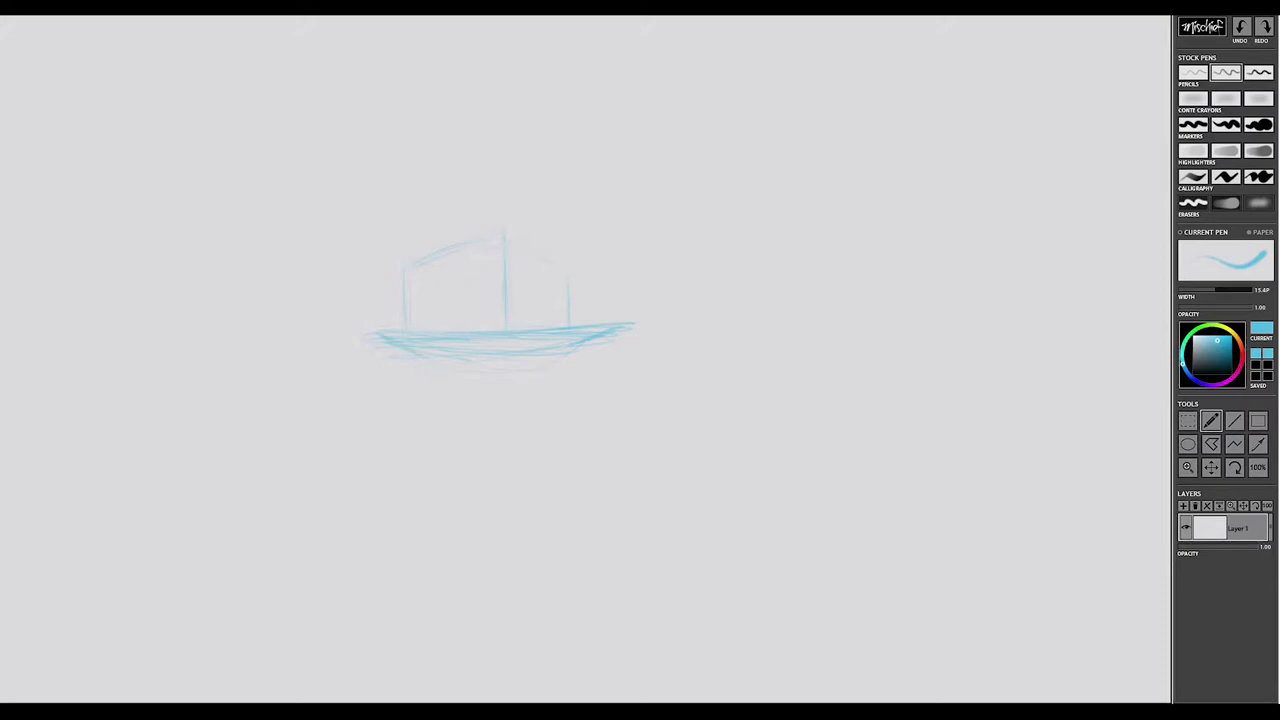
{"action": "left_click_drag", "start_coordinate": [410, 338], "coordinate": [544, 329]}
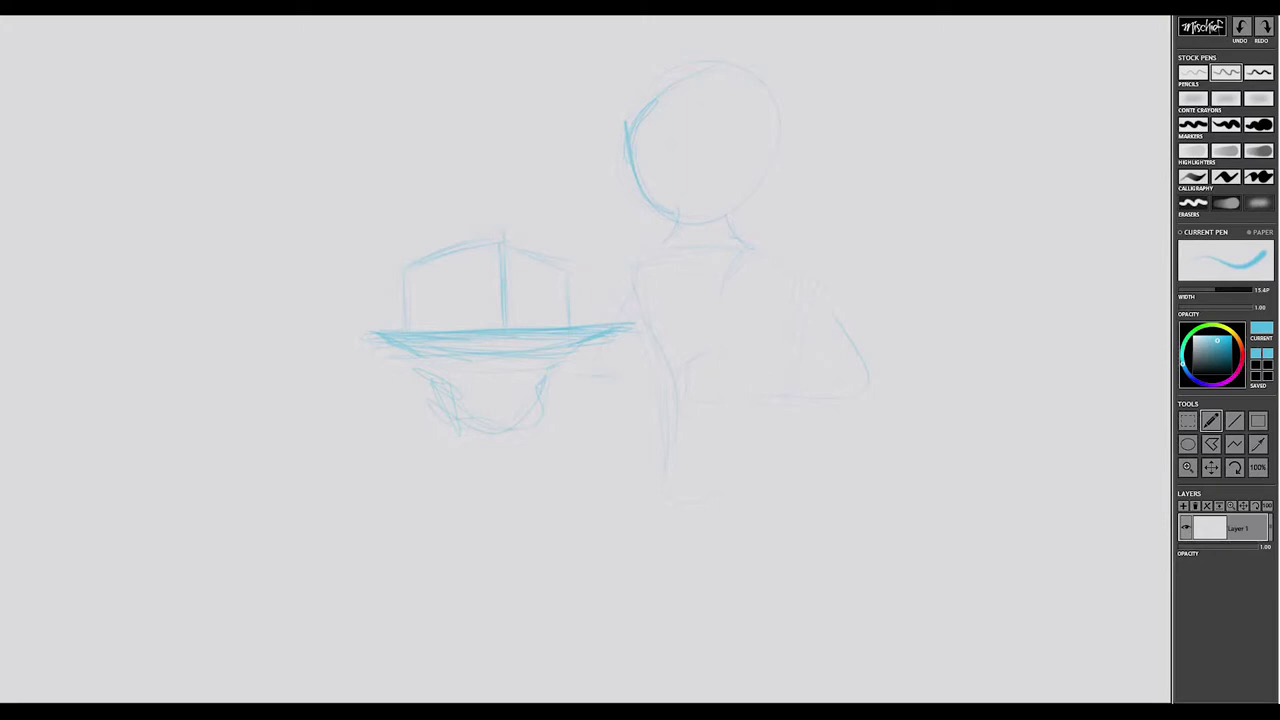
{"action": "left_click_drag", "start_coordinate": [476, 399], "coordinate": [463, 417]}
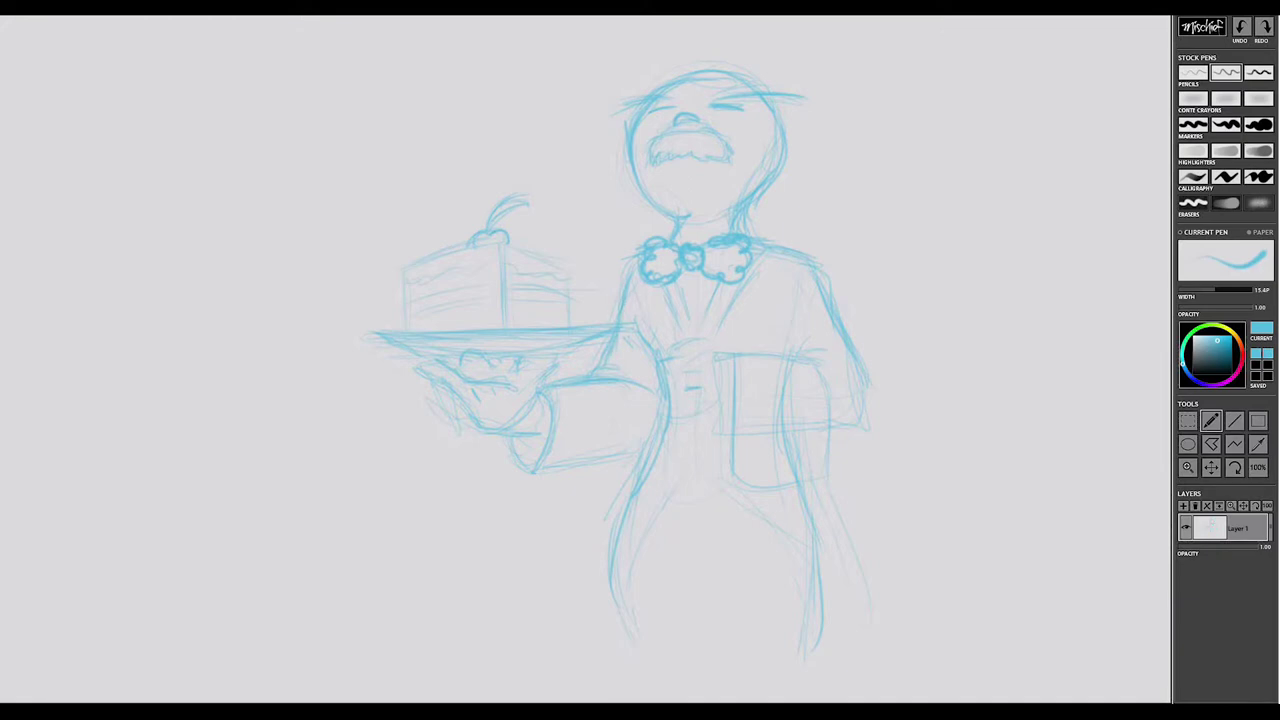
Darken the waiter's left torso line with a bolder blue stroke
{"action": "left_click_drag", "start_coordinate": [628, 296], "coordinate": [614, 348]}
Darken the top and bottom edges of the tray arm's sleeve
{"action": "left_click_drag", "start_coordinate": [548, 391], "coordinate": [596, 385]}
{"action": "left_click_drag", "start_coordinate": [534, 470], "coordinate": [656, 454]}
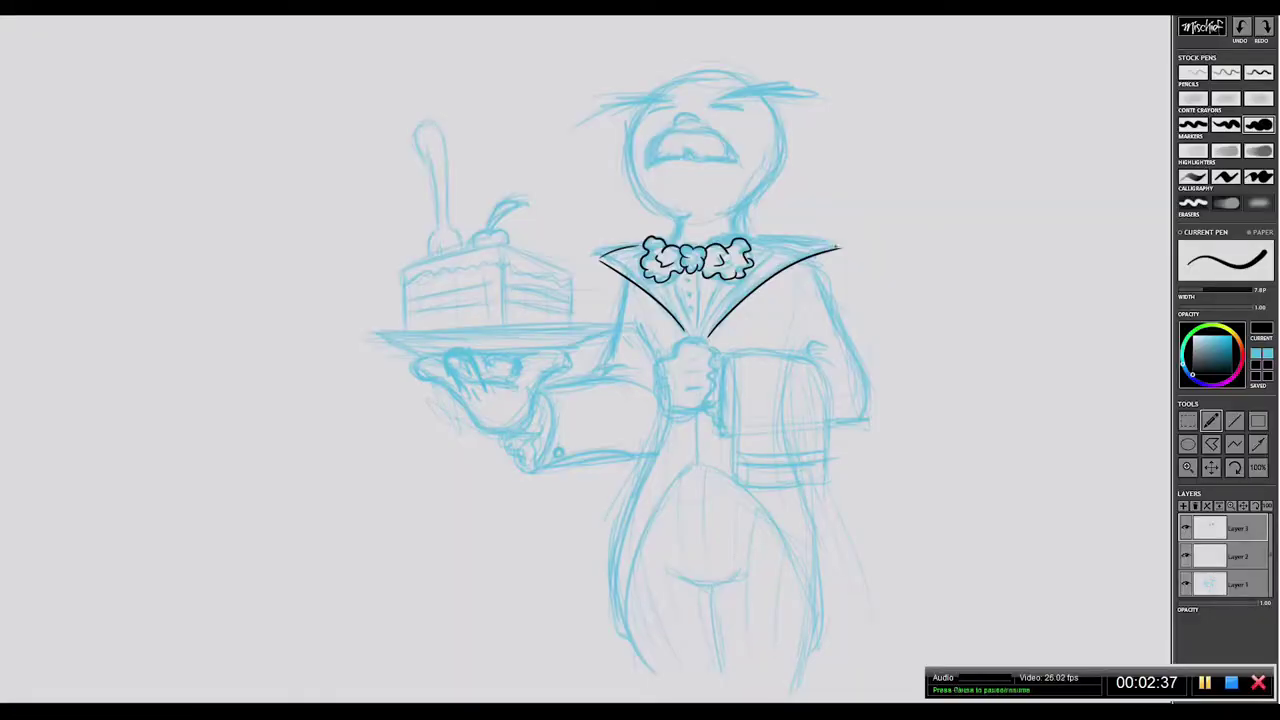
Ink the right collar's top edge and both inner edges near the V in black
{"action": "left_click_drag", "start_coordinate": [752, 240], "coordinate": [838, 247]}
{"action": "left_click_drag", "start_coordinate": [718, 286], "coordinate": [701, 332]}
{"action": "left_click_drag", "start_coordinate": [676, 279], "coordinate": [689, 323]}
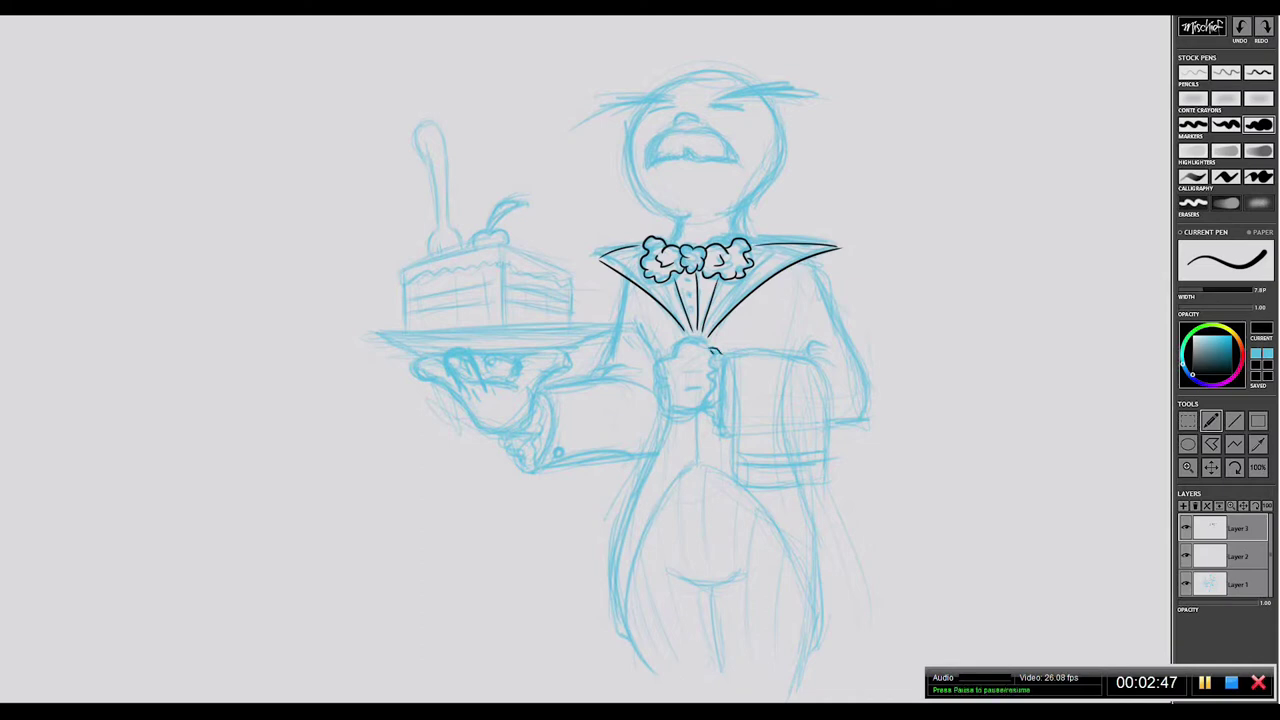
Ink the right edge of the hand and vest in black
{"action": "left_click_drag", "start_coordinate": [726, 358], "coordinate": [719, 430]}
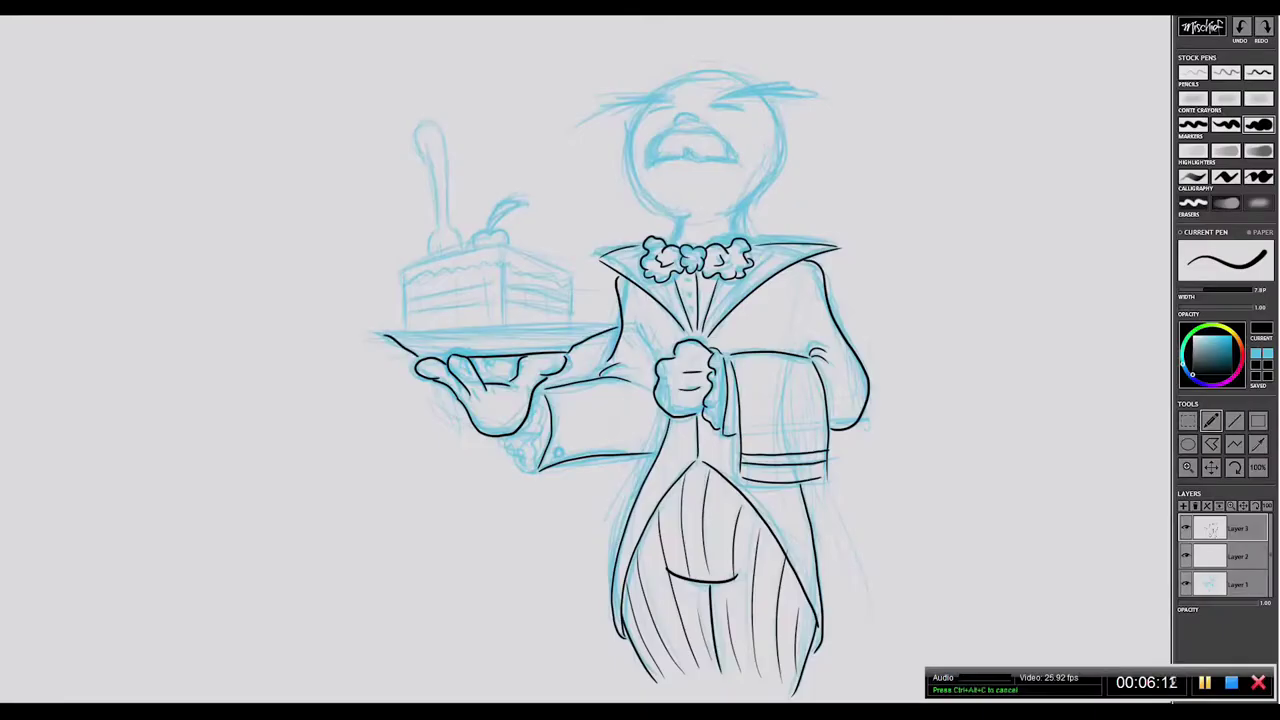
Ink the tray's top line and the waiter's nose in black
{"action": "left_click_drag", "start_coordinate": [384, 338], "coordinate": [608, 325]}
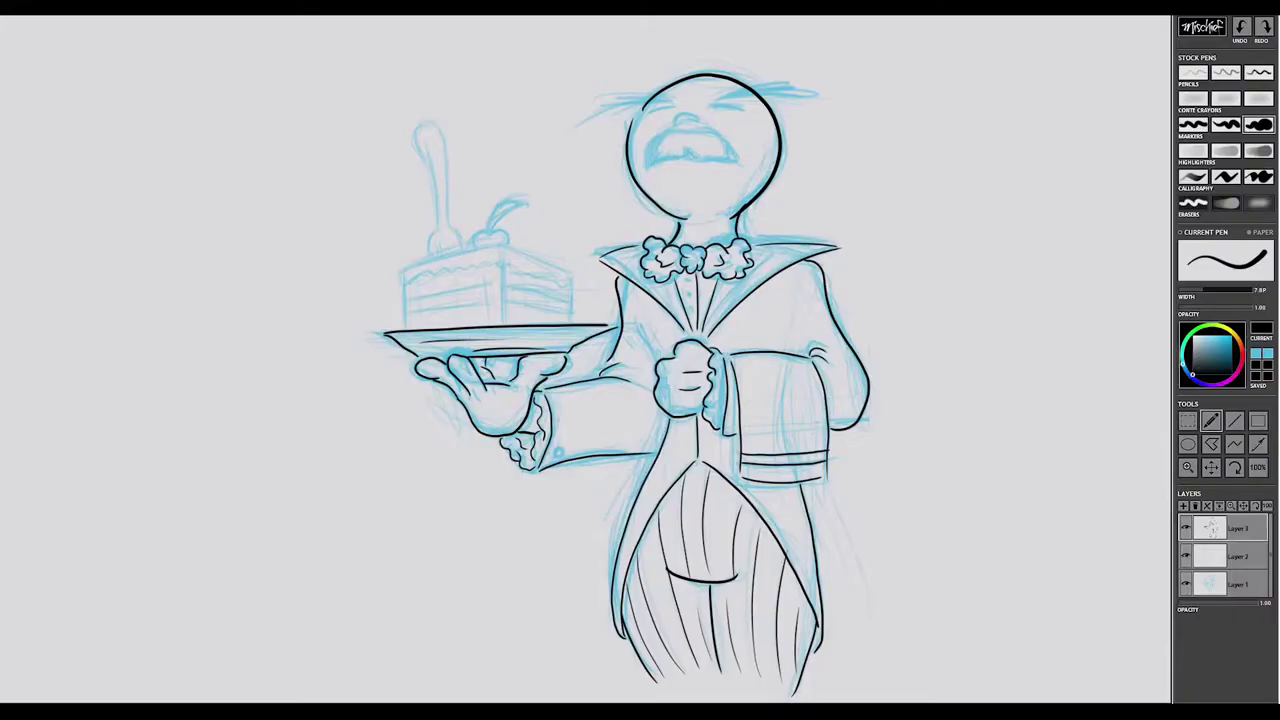
{"action": "left_click_drag", "start_coordinate": [675, 118], "coordinate": [703, 119]}
Ink bushy eyebrow strokes over both eyes, undoing one stray stroke, then the mustache's left edge
{"action": "left_click_drag", "start_coordinate": [707, 105], "coordinate": [763, 108]}
{"action": "key", "text": "ctrl+z"}
{"action": "left_click_drag", "start_coordinate": [645, 110], "coordinate": [790, 79]}
{"action": "mouse_move", "coordinate": [714, 99]}
{"action": "left_mouse_down"}
{"action": "mouse_move", "coordinate": [825, 92]}
{"action": "mouse_move", "coordinate": [800, 96]}
{"action": "left_mouse_up"}
{"action": "mouse_move", "coordinate": [722, 100]}
{"action": "left_mouse_down"}
{"action": "mouse_move", "coordinate": [818, 112]}
{"action": "mouse_move", "coordinate": [736, 91]}
{"action": "mouse_move", "coordinate": [572, 110]}
{"action": "left_mouse_up"}
{"action": "mouse_move", "coordinate": [664, 110]}
{"action": "left_mouse_down"}
{"action": "mouse_move", "coordinate": [598, 112]}
{"action": "mouse_move", "coordinate": [578, 128]}
{"action": "left_mouse_up"}
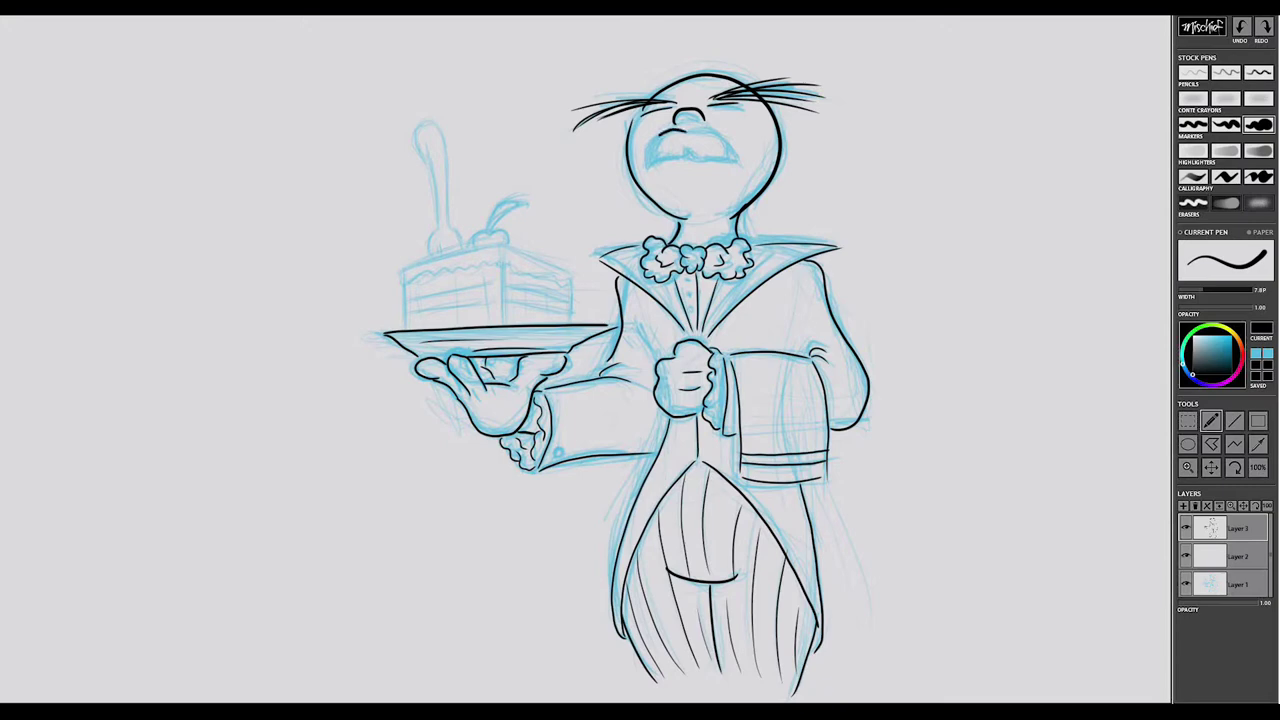
{"action": "left_click_drag", "start_coordinate": [660, 136], "coordinate": [646, 174]}
{"action": "left_click_drag", "start_coordinate": [663, 157], "coordinate": [649, 175]}
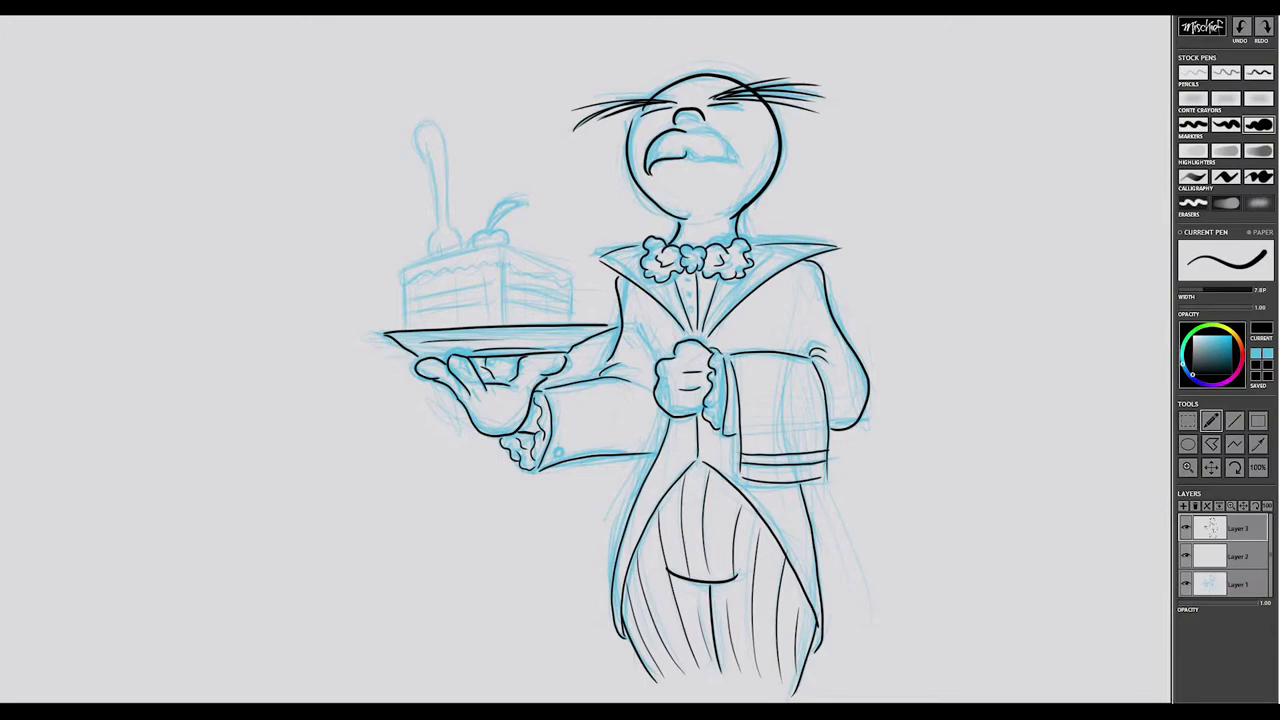